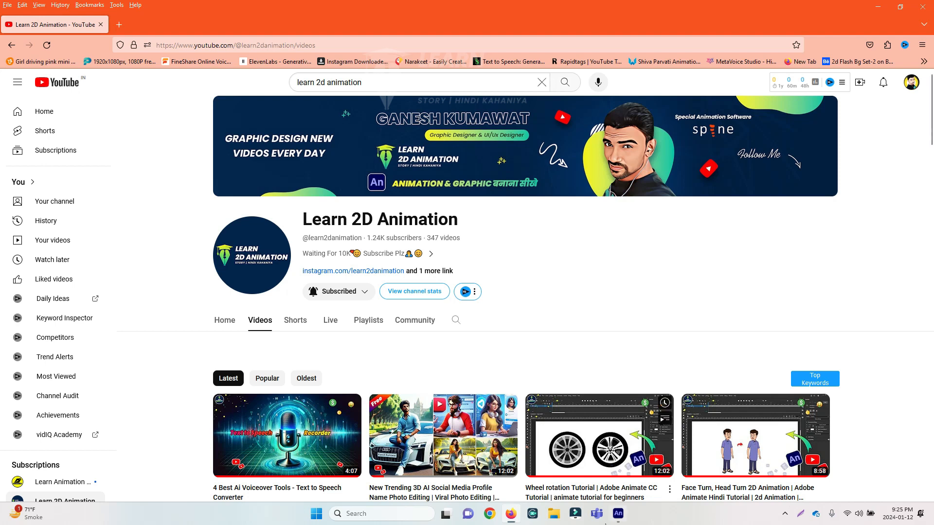
Switch to Adobe Animate with the blank Untitled-2 document
{"action": "left_click", "coordinate": [618, 514]}
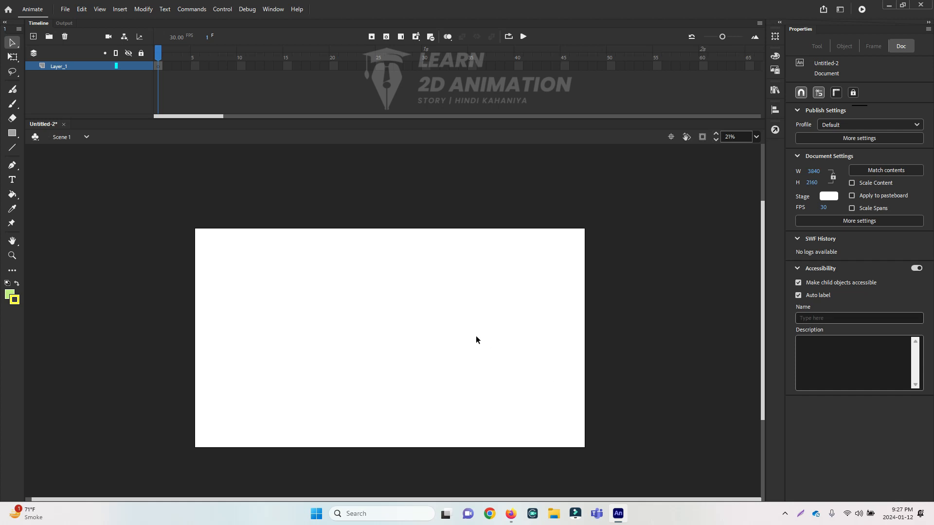
{"action": "scroll", "coordinate": [351, 272], "scroll_direction": "up", "scroll_amount": 1}
{"action": "left_click_drag", "start_coordinate": [403, 320], "coordinate": [396, 271]}
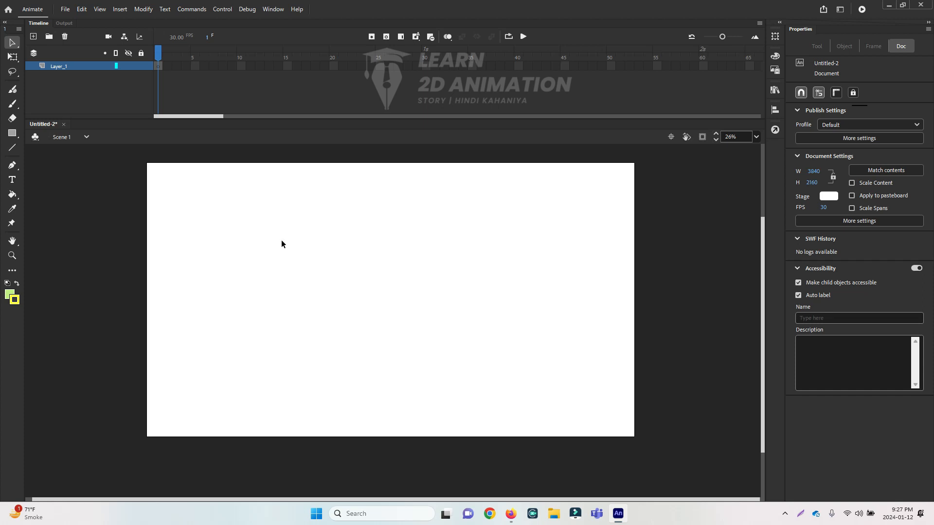
Try drawing two yellow lines from a shared point with the Line tool, bow each into a curve, and undo them all
{"action": "left_click", "coordinate": [12, 148]}
{"action": "left_click_drag", "start_coordinate": [280, 221], "coordinate": [298, 314]}
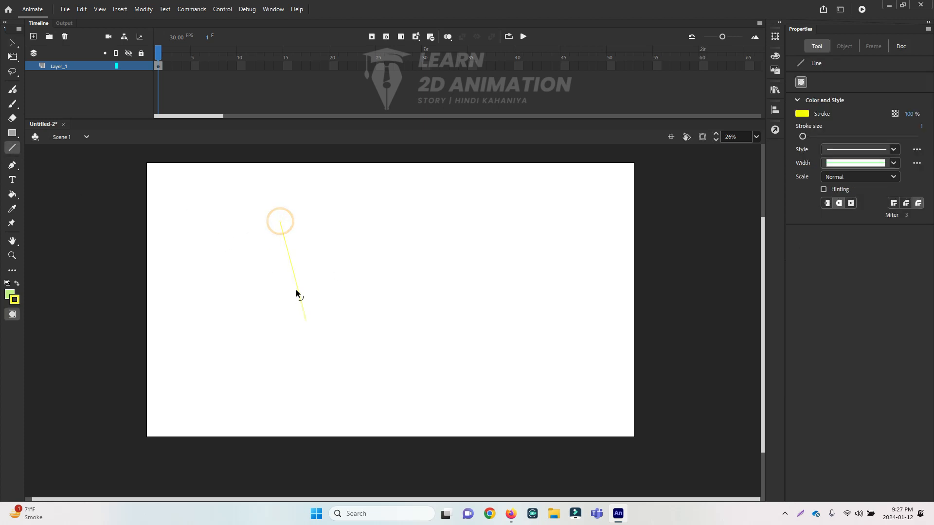
{"action": "left_click_drag", "start_coordinate": [292, 273], "coordinate": [263, 285]}
{"action": "left_click_drag", "start_coordinate": [277, 224], "coordinate": [401, 261]}
{"action": "left_click_drag", "start_coordinate": [341, 241], "coordinate": [344, 207]}
{"action": "key", "text": "ctrl+z"}
{"action": "key", "text": "ctrl+z"}
{"action": "key", "text": "ctrl+z"}
{"action": "key", "text": "ctrl+z"}
Set the Line tool's stroke colour to black and try out a slanted line with a slight bow, undoing the bend
{"action": "left_click", "coordinate": [803, 114]}
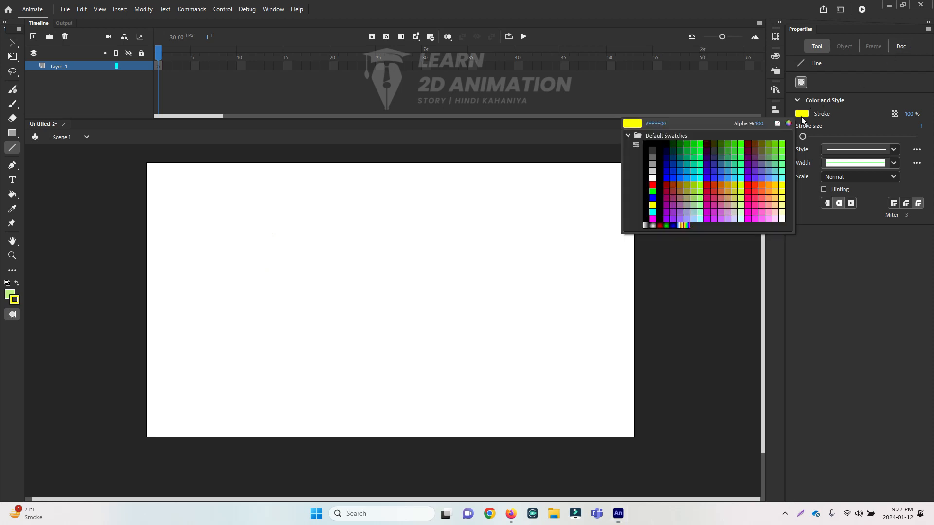
{"action": "left_click", "coordinate": [665, 214]}
{"action": "left_click_drag", "start_coordinate": [309, 216], "coordinate": [284, 349]}
{"action": "left_click_drag", "start_coordinate": [297, 278], "coordinate": [295, 278]}
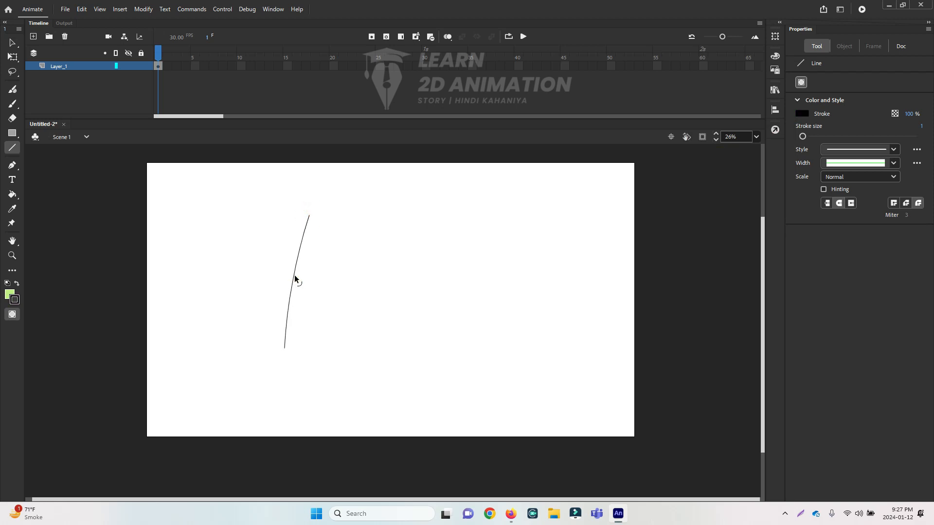
{"action": "key", "text": "ctrl+z"}
{"action": "key", "text": "ctrl+z"}
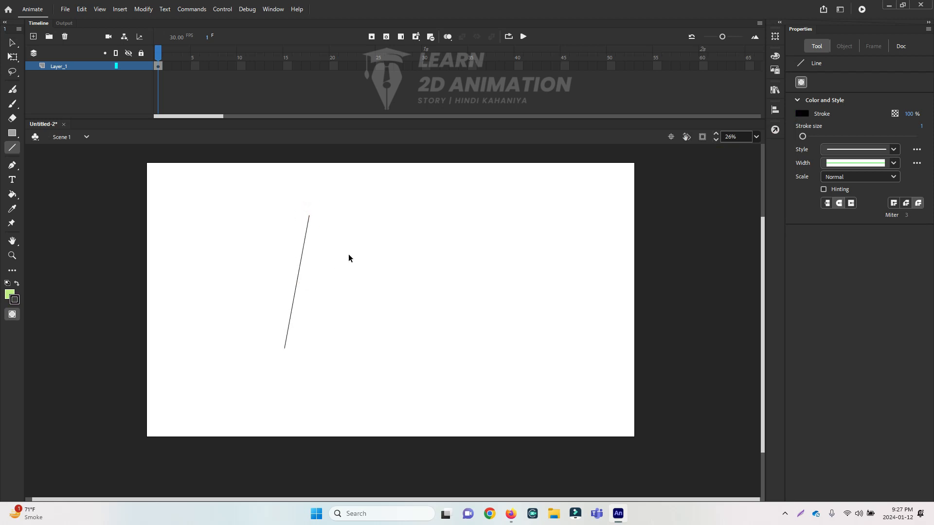
Draw a short vertical line about 350 px tall and bow its middle to the left
{"action": "left_click_drag", "start_coordinate": [324, 222], "coordinate": [325, 266]}
{"action": "left_click_drag", "start_coordinate": [326, 243], "coordinate": [321, 242]}
{"action": "key", "text": "ctrl+z"}
{"action": "mouse_move", "coordinate": [321, 244]}
{"action": "left_mouse_down"}
{"action": "mouse_move", "coordinate": [356, 248]}
{"action": "mouse_move", "coordinate": [284, 254]}
{"action": "mouse_move", "coordinate": [408, 250]}
{"action": "mouse_move", "coordinate": [294, 262]}
{"action": "mouse_move", "coordinate": [319, 267]}
{"action": "mouse_move", "coordinate": [346, 150]}
{"action": "mouse_move", "coordinate": [297, 213]}
{"action": "mouse_move", "coordinate": [294, 241]}
{"action": "mouse_move", "coordinate": [327, 244]}
{"action": "mouse_move", "coordinate": [311, 245]}
{"action": "left_mouse_up"}
{"action": "left_click", "coordinate": [371, 216]}
{"action": "left_click_drag", "start_coordinate": [310, 242], "coordinate": [353, 253]}
{"action": "key", "text": "ctrl+z"}
Pull the middle of the short curve out into a sharp corner pointing right
{"action": "key", "text": "alt"}
{"action": "key", "text": "v"}
{"action": "left_click", "coordinate": [350, 230]}
{"action": "left_click_drag", "start_coordinate": [312, 243], "coordinate": [338, 244]}
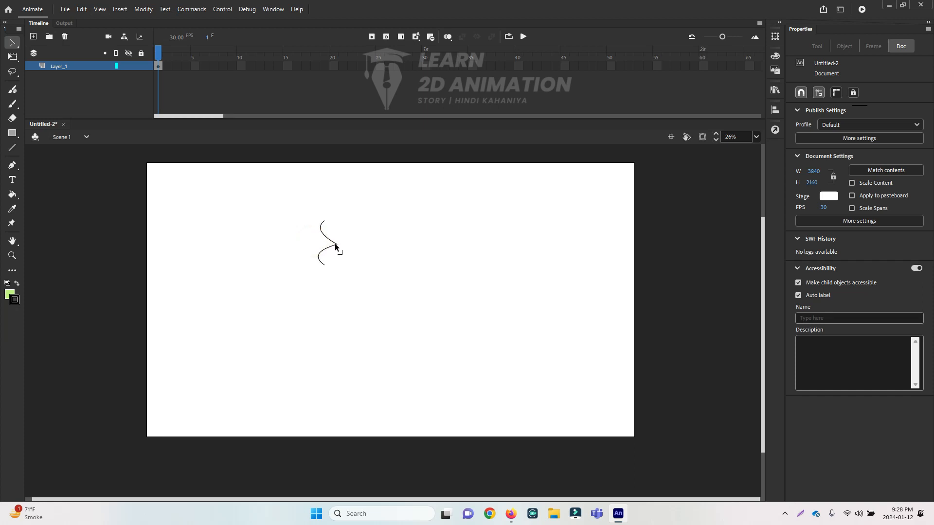
{"action": "left_click", "coordinate": [335, 244]}
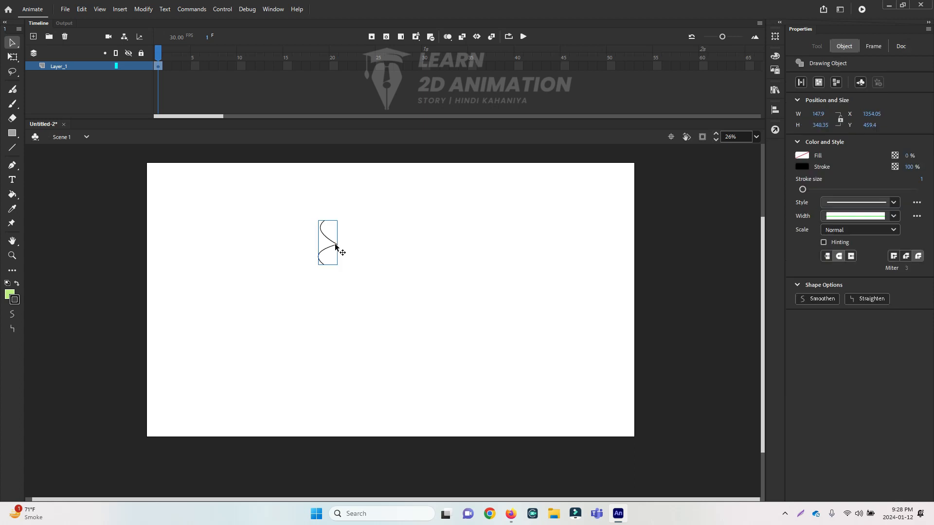
{"action": "left_click", "coordinate": [359, 236]}
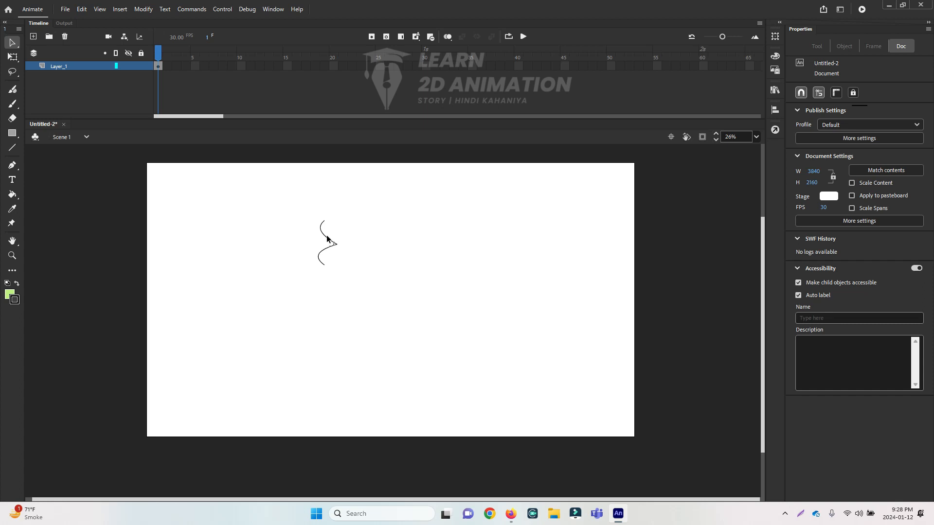
Reshape the short line with additional corners and curved segments, and delete it from the stage
{"action": "left_click_drag", "start_coordinate": [329, 241], "coordinate": [351, 230]}
{"action": "key", "text": "ctrl+z"}
{"action": "left_click_drag", "start_coordinate": [322, 258], "coordinate": [366, 257]}
{"action": "left_click_drag", "start_coordinate": [363, 278], "coordinate": [383, 275]}
{"action": "left_click_drag", "start_coordinate": [343, 251], "coordinate": [344, 261]}
{"action": "mouse_move", "coordinate": [333, 245]}
{"action": "left_mouse_down"}
{"action": "mouse_move", "coordinate": [317, 248]}
{"action": "mouse_move", "coordinate": [335, 230]}
{"action": "mouse_move", "coordinate": [327, 226]}
{"action": "left_mouse_up"}
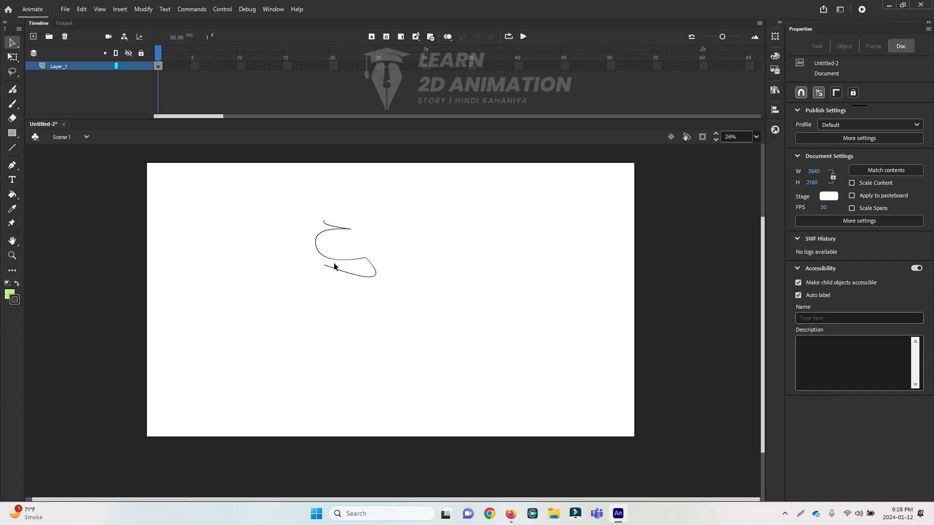
{"action": "left_click_drag", "start_coordinate": [330, 259], "coordinate": [298, 258]}
{"action": "mouse_move", "coordinate": [434, 302]}
{"action": "left_mouse_down"}
{"action": "mouse_move", "coordinate": [272, 232]}
{"action": "mouse_move", "coordinate": [253, 191]}
{"action": "left_mouse_up"}
{"action": "key", "text": "Delete"}
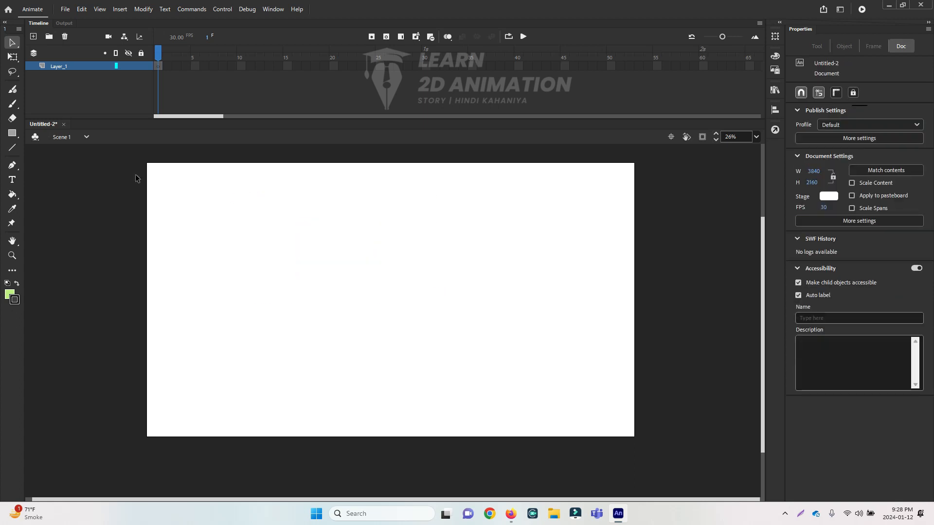
Draw a vertical line about 616 px tall with the Line tool and try bowing it to the right, undoing the bends
{"action": "left_click", "coordinate": [12, 148]}
{"action": "left_click_drag", "start_coordinate": [361, 209], "coordinate": [361, 287]}
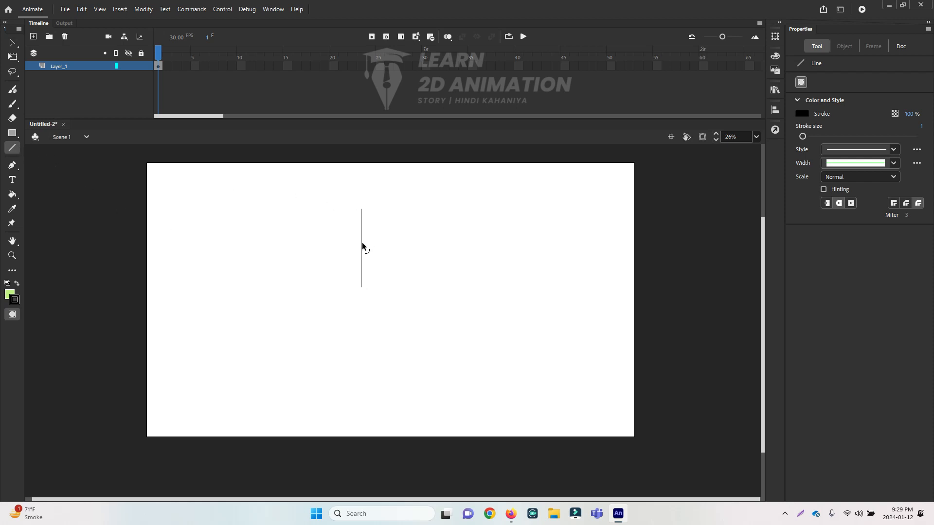
{"action": "left_click_drag", "start_coordinate": [362, 245], "coordinate": [578, 248]}
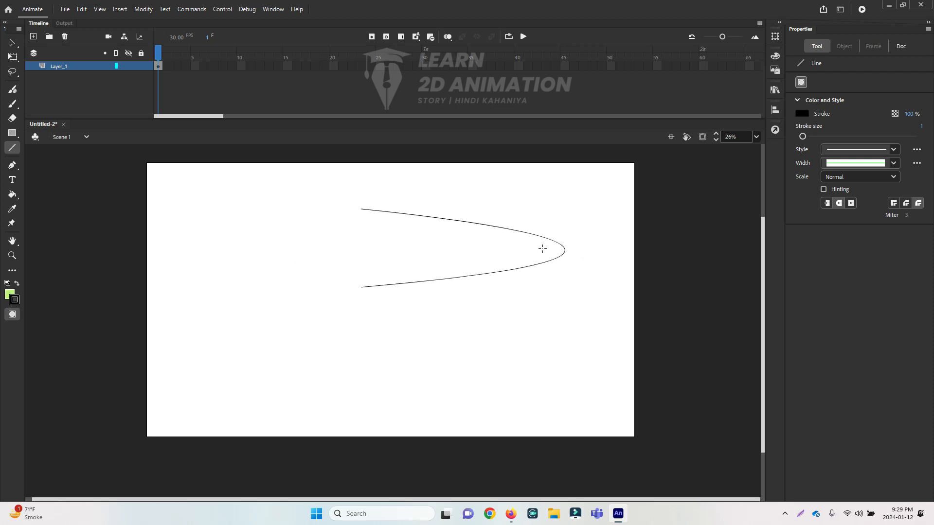
{"action": "key", "text": "ctrl+z"}
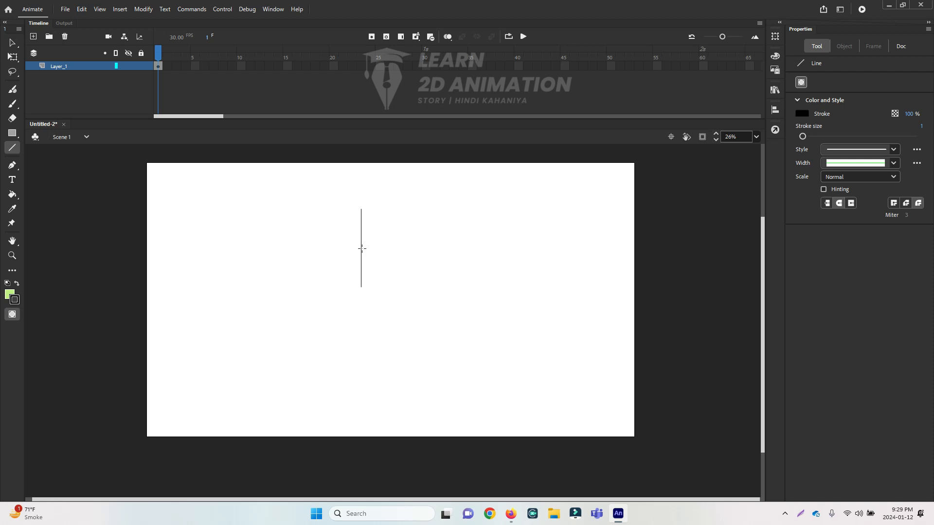
{"action": "left_click_drag", "start_coordinate": [376, 246], "coordinate": [496, 247]}
{"action": "key", "text": "ctrl+z"}
Try pulling the vertical line into a sharp corner on its right, undo it, and bow the line smoothly to the left
{"action": "key", "text": "v"}
{"action": "left_click_drag", "start_coordinate": [361, 247], "coordinate": [431, 247]}
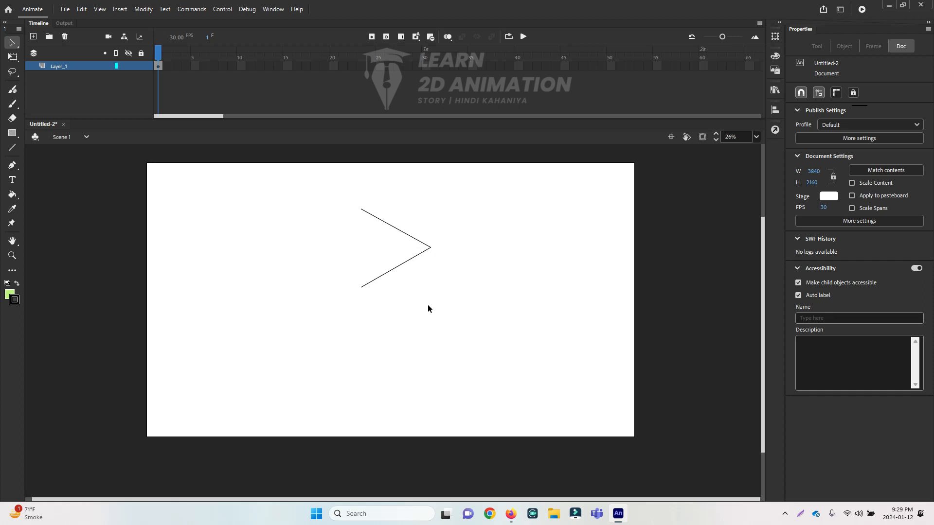
{"action": "key", "text": "ctrl+z"}
{"action": "left_click_drag", "start_coordinate": [361, 244], "coordinate": [313, 250]}
{"action": "key", "text": "ctrl+z"}
{"action": "left_click_drag", "start_coordinate": [361, 247], "coordinate": [335, 242]}
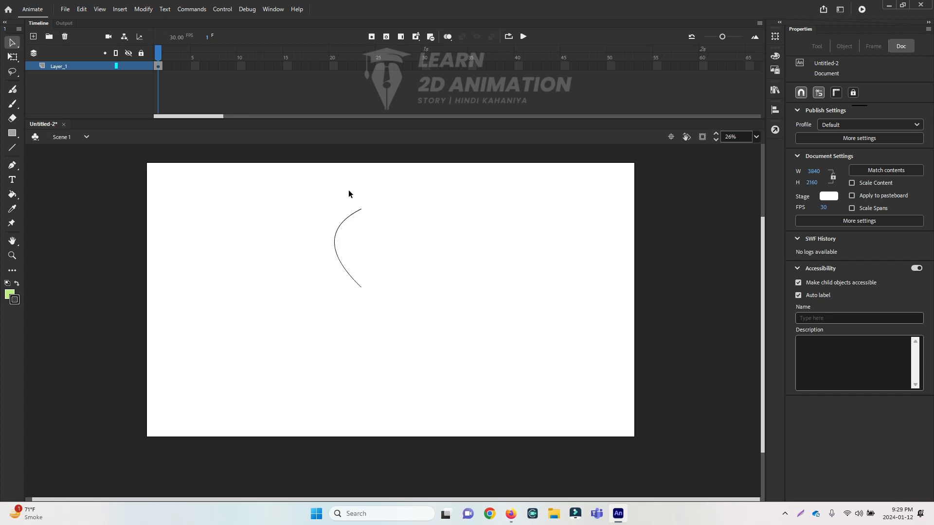
Select the bowed line and delete it
{"action": "left_click_drag", "start_coordinate": [388, 219], "coordinate": [269, 347]}
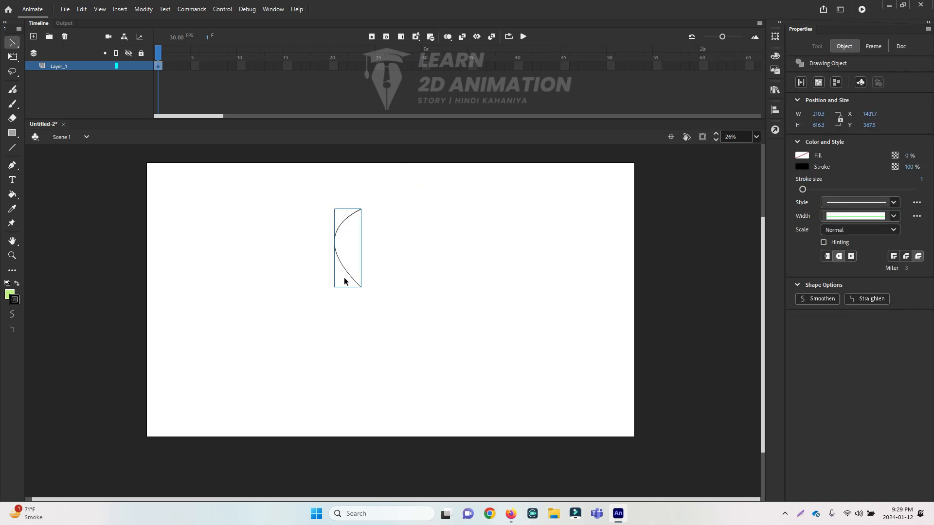
{"action": "left_click", "coordinate": [413, 275]}
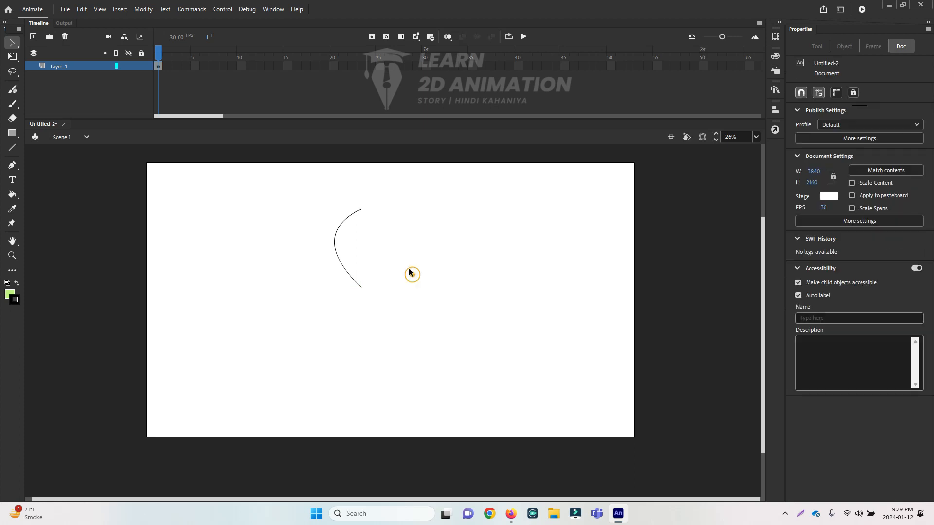
{"action": "left_click_drag", "start_coordinate": [404, 186], "coordinate": [258, 349]}
{"action": "key", "text": "Delete"}
Draw a closed rounded outline about 1416 by 996 px from three joined lines, each bowed outward
{"action": "left_click", "coordinate": [13, 148]}
{"action": "left_click_drag", "start_coordinate": [336, 223], "coordinate": [336, 321]}
{"action": "left_click_drag", "start_coordinate": [337, 270], "coordinate": [304, 275]}
{"action": "left_click_drag", "start_coordinate": [336, 222], "coordinate": [474, 276]}
{"action": "left_click_drag", "start_coordinate": [410, 250], "coordinate": [415, 213]}
{"action": "mouse_move", "coordinate": [475, 276]}
{"action": "left_mouse_down"}
{"action": "mouse_move", "coordinate": [360, 325]}
{"action": "mouse_move", "coordinate": [336, 321]}
{"action": "mouse_move", "coordinate": [394, 361]}
{"action": "mouse_move", "coordinate": [436, 343]}
{"action": "left_mouse_up"}
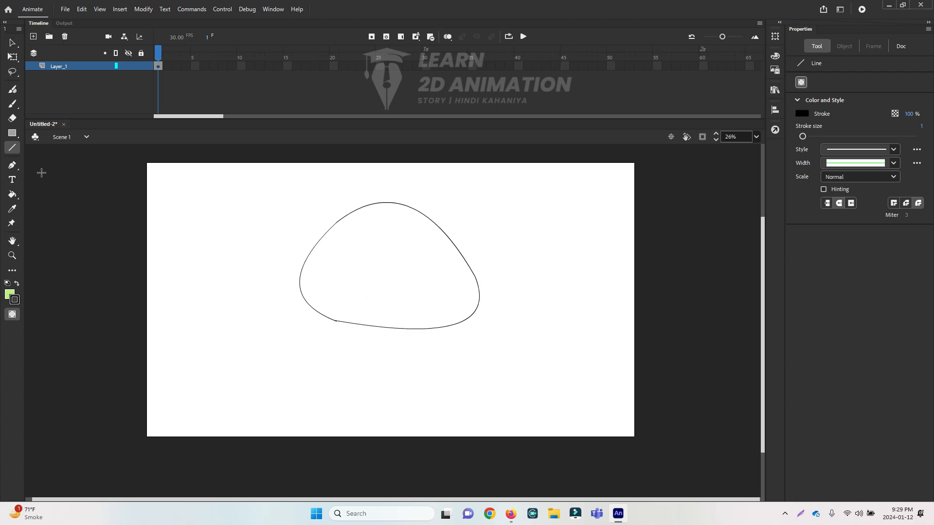
Draw a rectangle to the right of the closed outline and fill it with bright green using the Paint Bucket
{"action": "key", "text": "i"}
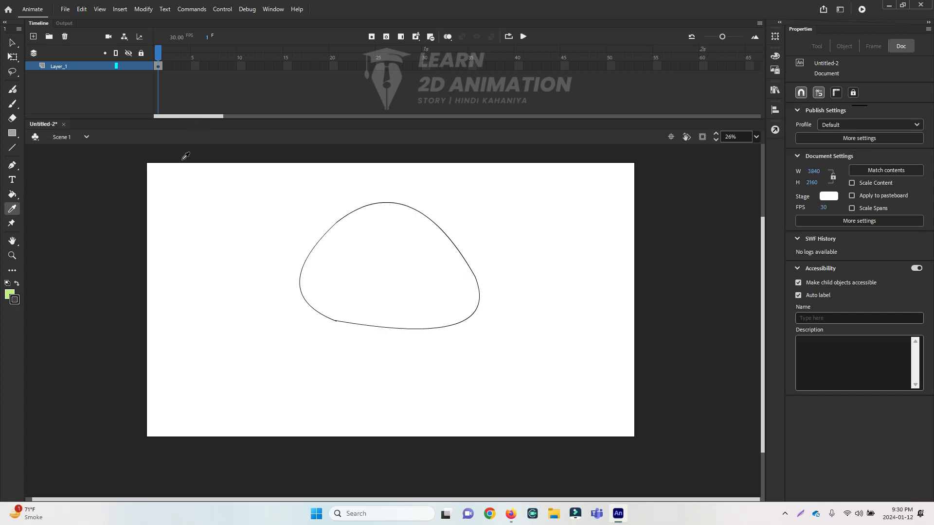
{"action": "left_click", "coordinate": [479, 190]}
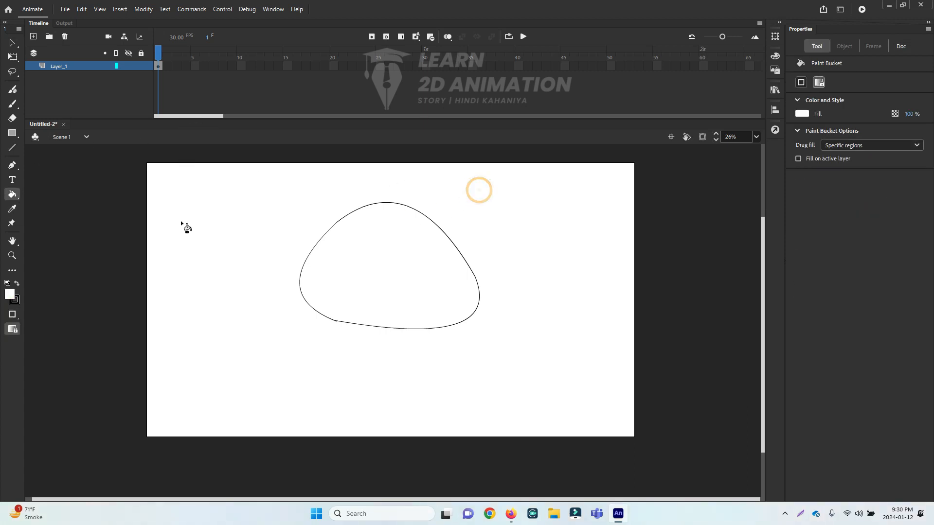
{"action": "left_click", "coordinate": [12, 133]}
{"action": "left_click_drag", "start_coordinate": [525, 190], "coordinate": [614, 253]}
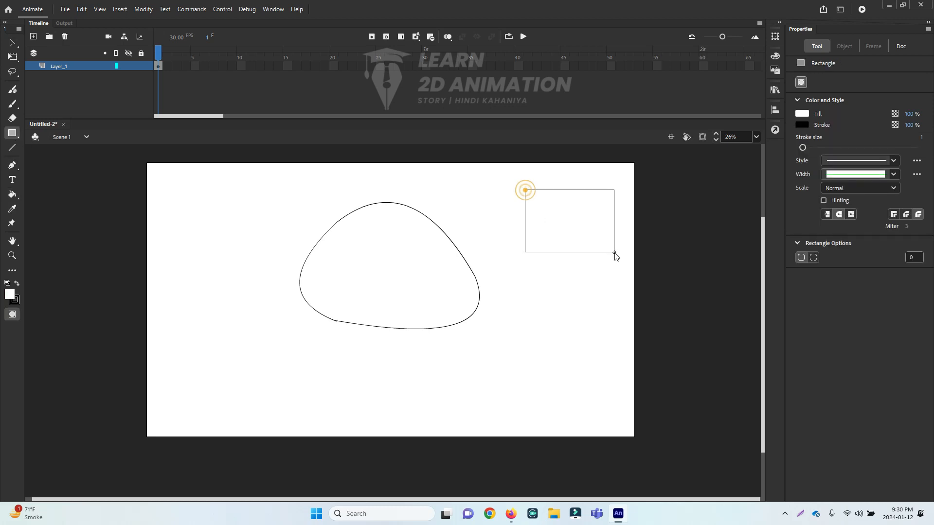
{"action": "left_click", "coordinate": [801, 114]}
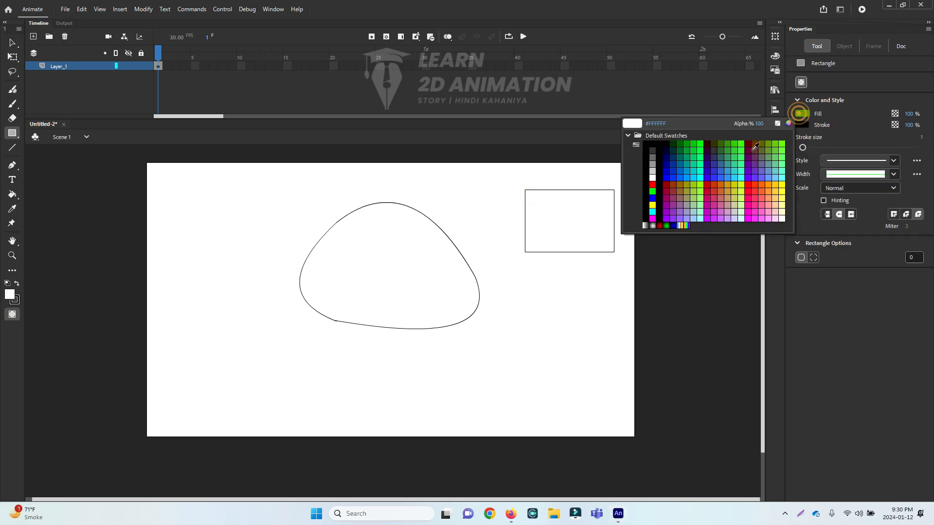
{"action": "left_click", "coordinate": [700, 155]}
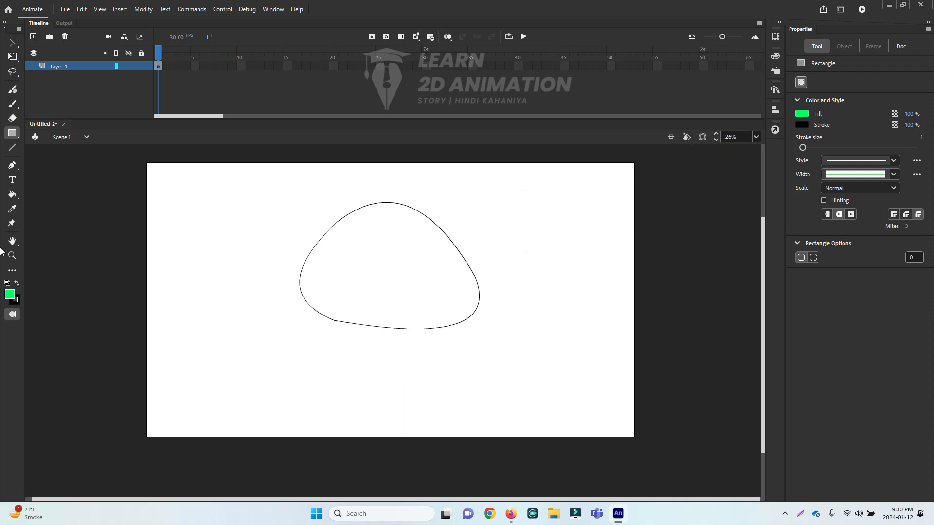
{"action": "left_click", "coordinate": [8, 199]}
{"action": "left_click", "coordinate": [557, 234]}
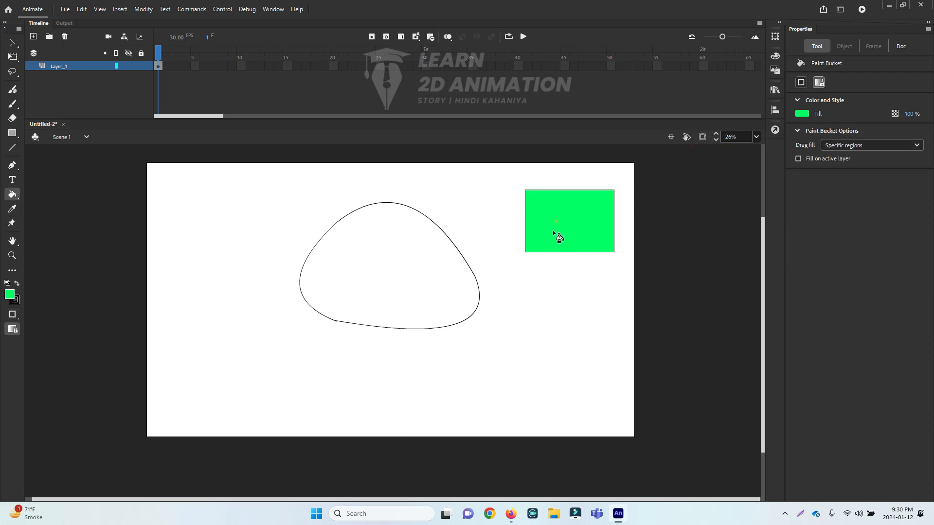
{"action": "key", "text": "v"}
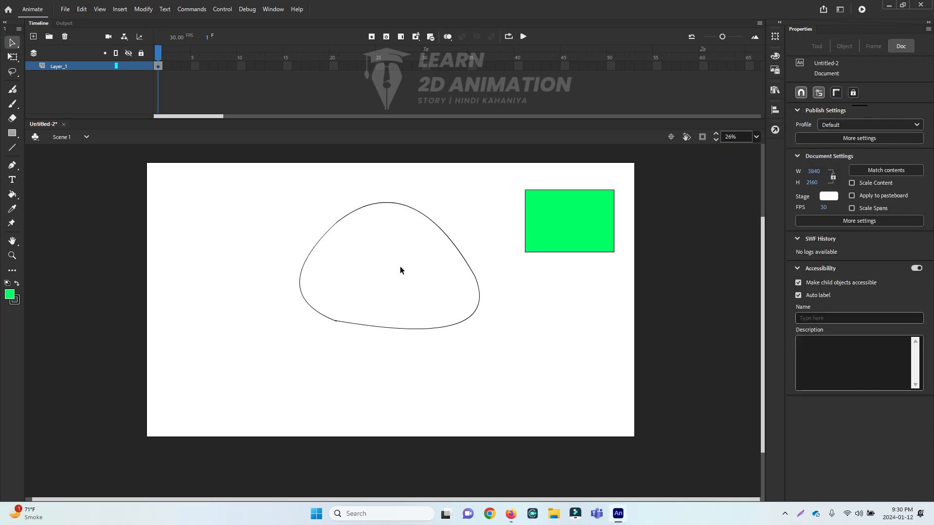
Sample the rectangle's green with the Eyedropper and try to fill the inside of the closed outline
{"action": "key", "text": "i"}
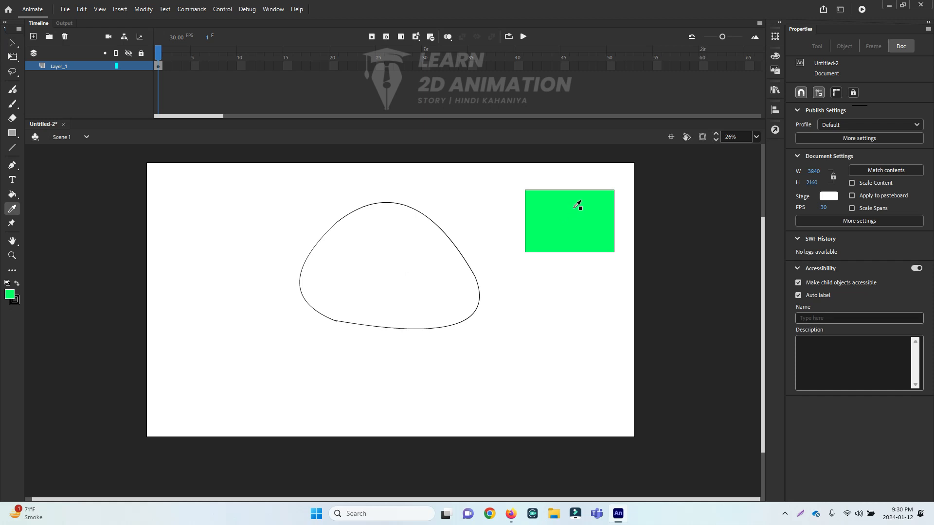
{"action": "left_click", "coordinate": [567, 214]}
{"action": "left_click", "coordinate": [423, 254]}
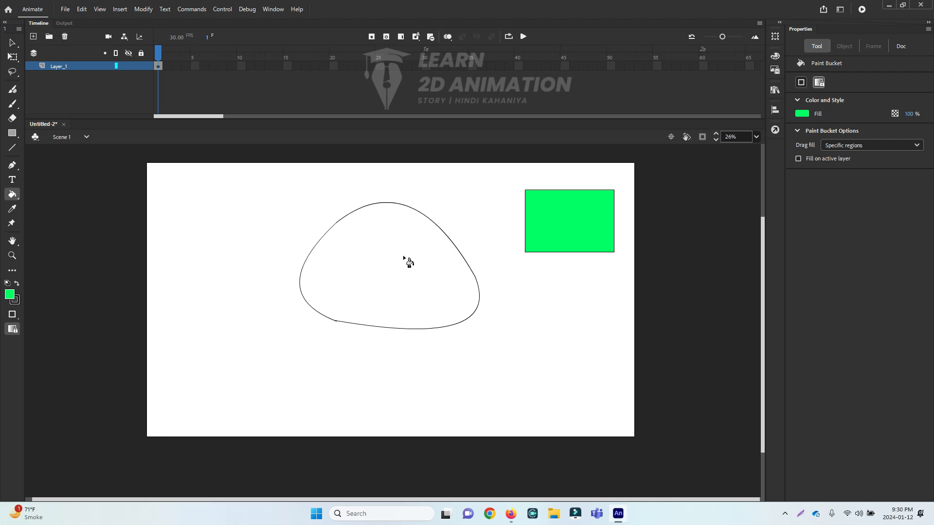
{"action": "key", "text": "v"}
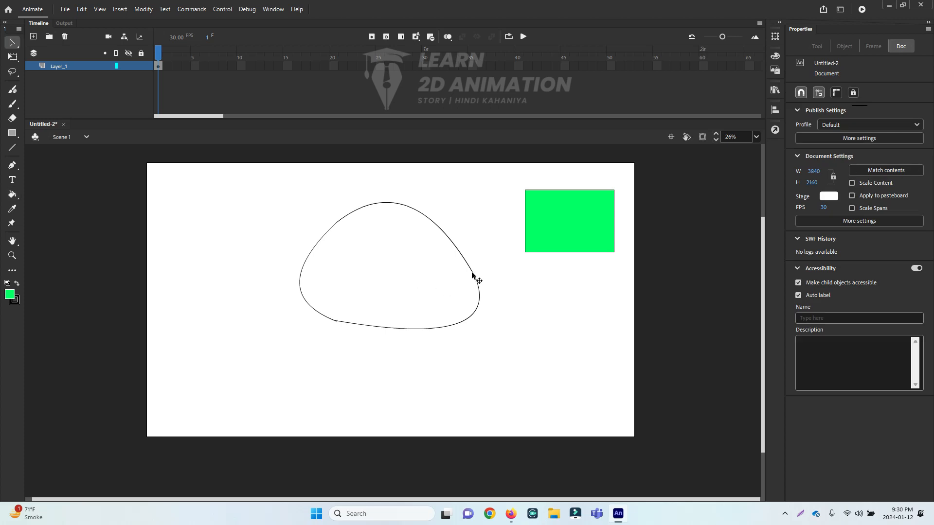
Try moving the outline's line segments away one at a time, undoing each move
{"action": "left_click", "coordinate": [473, 276]}
{"action": "left_click_drag", "start_coordinate": [445, 230], "coordinate": [475, 196]}
{"action": "key", "text": "ctrl+z"}
{"action": "left_click_drag", "start_coordinate": [439, 329], "coordinate": [475, 413]}
{"action": "key", "text": "ctrl+z"}
{"action": "left_click", "coordinate": [467, 371]}
{"action": "left_click", "coordinate": [444, 327]}
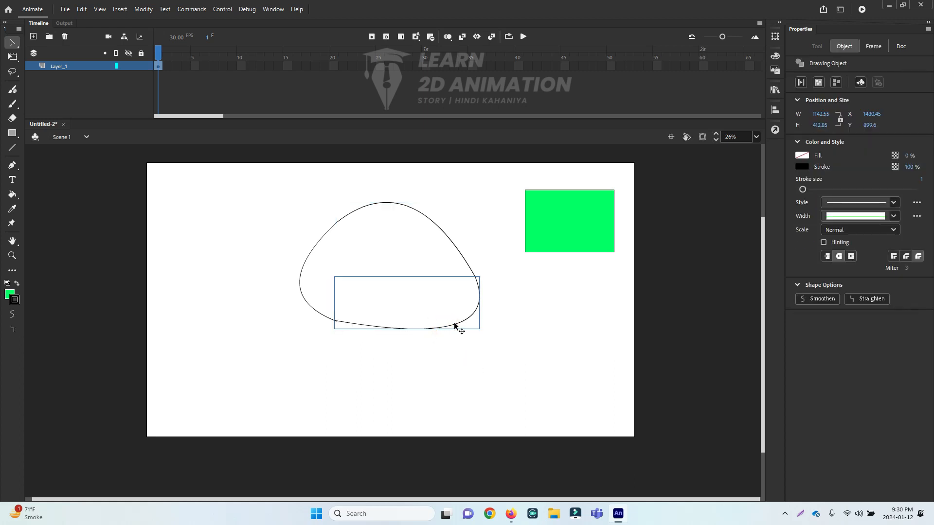
{"action": "left_click_drag", "start_coordinate": [456, 325], "coordinate": [503, 383]}
{"action": "key", "text": "ctrl+z"}
{"action": "left_click", "coordinate": [305, 296]}
{"action": "left_click_drag", "start_coordinate": [305, 296], "coordinate": [165, 294]}
{"action": "key", "text": "ctrl+z"}
{"action": "left_click", "coordinate": [354, 358]}
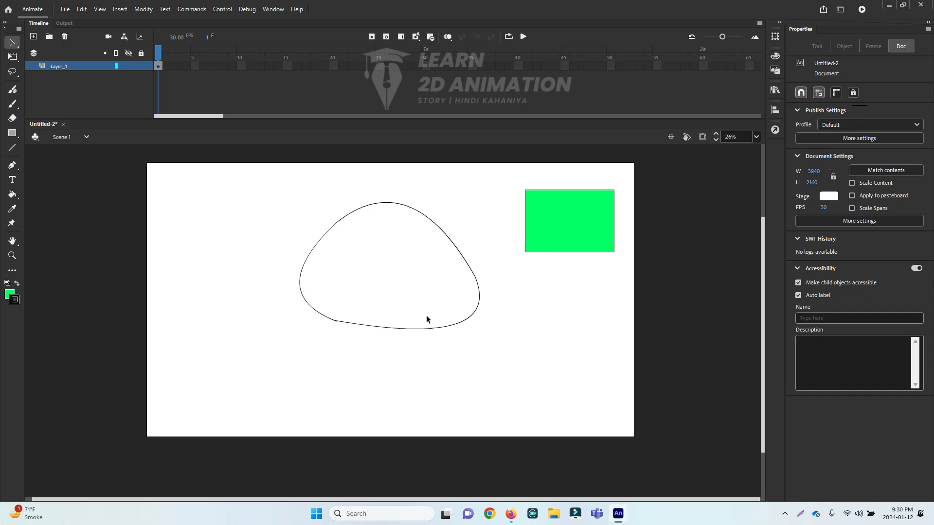
Examine the joints where the outline's line segments meet, up close at its right-hand corner
{"action": "left_click", "coordinate": [466, 285]}
{"action": "left_click", "coordinate": [415, 326]}
{"action": "left_click", "coordinate": [396, 338]}
{"action": "left_click", "coordinate": [371, 282]}
{"action": "left_click", "coordinate": [380, 265]}
{"action": "left_click", "coordinate": [418, 358]}
{"action": "left_click", "coordinate": [392, 353]}
{"action": "left_click", "coordinate": [393, 350]}
{"action": "left_click", "coordinate": [387, 314], "text": "alt"}
{"action": "left_click", "coordinate": [387, 314], "text": "alt"}
{"action": "left_click", "coordinate": [387, 313], "text": "alt"}
{"action": "left_click", "coordinate": [387, 313], "text": "alt"}
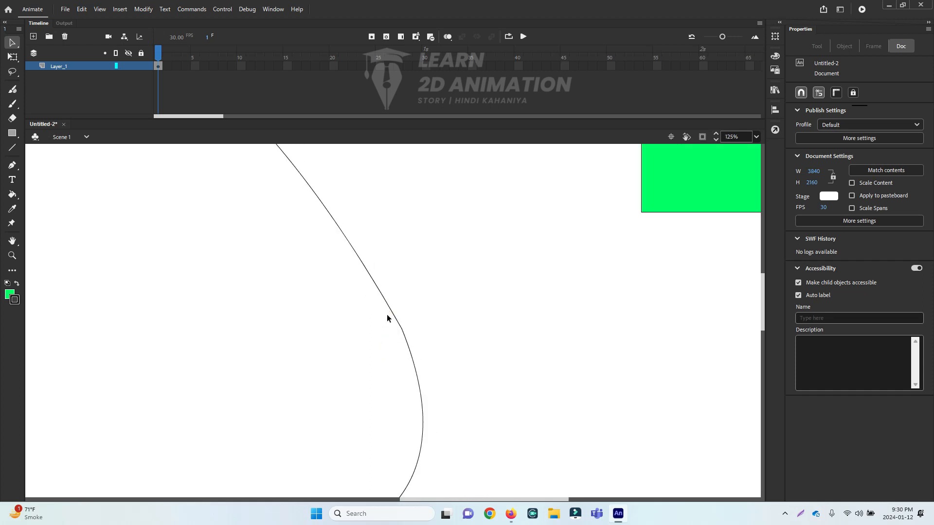
{"action": "left_click", "coordinate": [391, 325], "text": "alt"}
{"action": "left_click", "coordinate": [392, 325], "text": "alt"}
{"action": "left_click_drag", "start_coordinate": [321, 322], "coordinate": [372, 288]}
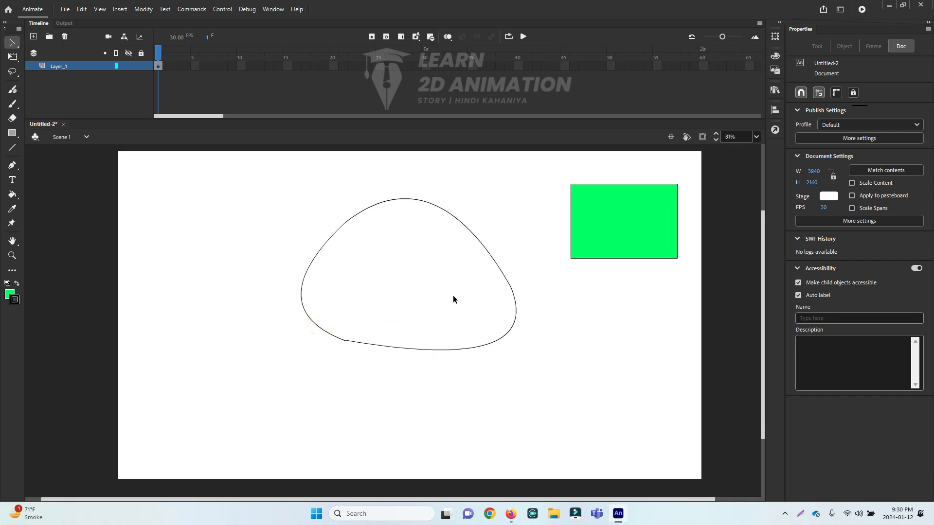
Select all of the outline's segments and break them apart into one plain shape
{"action": "mouse_move", "coordinate": [281, 175]}
{"action": "left_mouse_down"}
{"action": "mouse_move", "coordinate": [588, 431]}
{"action": "mouse_move", "coordinate": [531, 416]}
{"action": "left_mouse_up"}
{"action": "key", "text": "ctrl+b"}
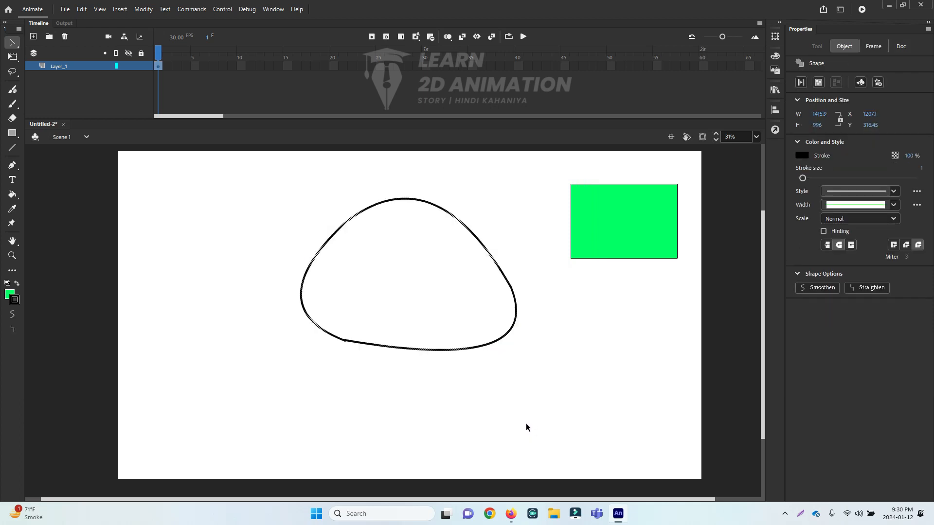
{"action": "left_click", "coordinate": [601, 338]}
Sample the rectangle's green with the Eyedropper and fill the inside of the broken-apart outline with it
{"action": "key", "text": "i"}
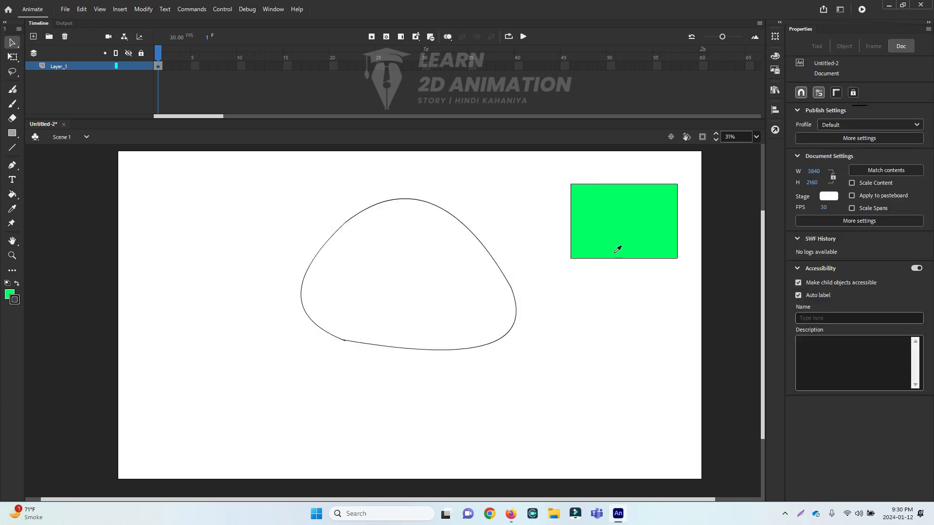
{"action": "left_click", "coordinate": [617, 215]}
{"action": "left_click", "coordinate": [434, 273]}
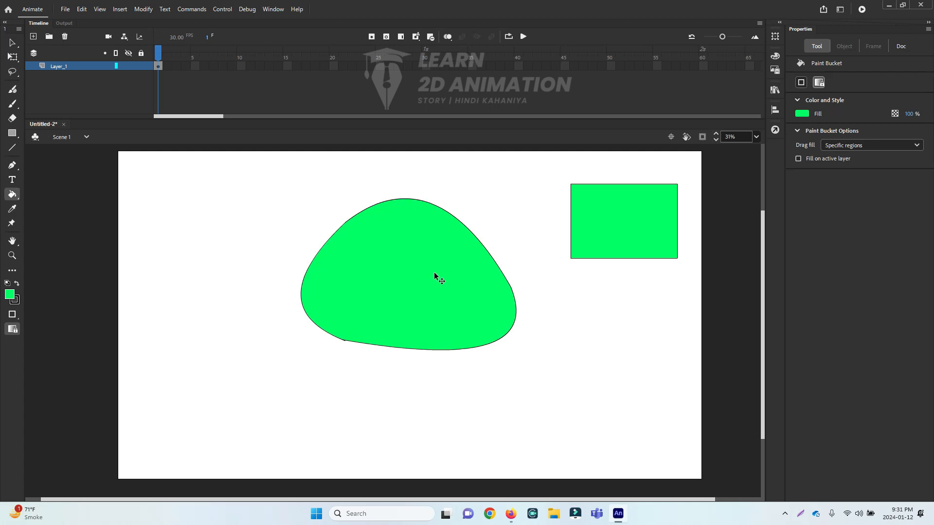
Undo the green fill and the break-apart so the outline consists of separate drawing objects
{"action": "key", "text": "ctrl+z"}
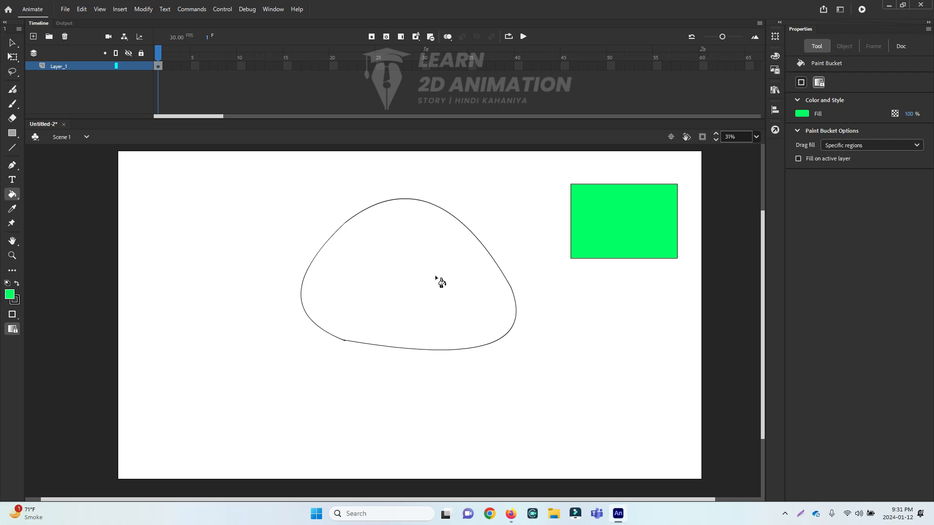
{"action": "key", "text": "v"}
{"action": "key", "text": "ctrl+z"}
{"action": "key", "text": "ctrl+z"}
{"action": "left_click", "coordinate": [556, 315]}
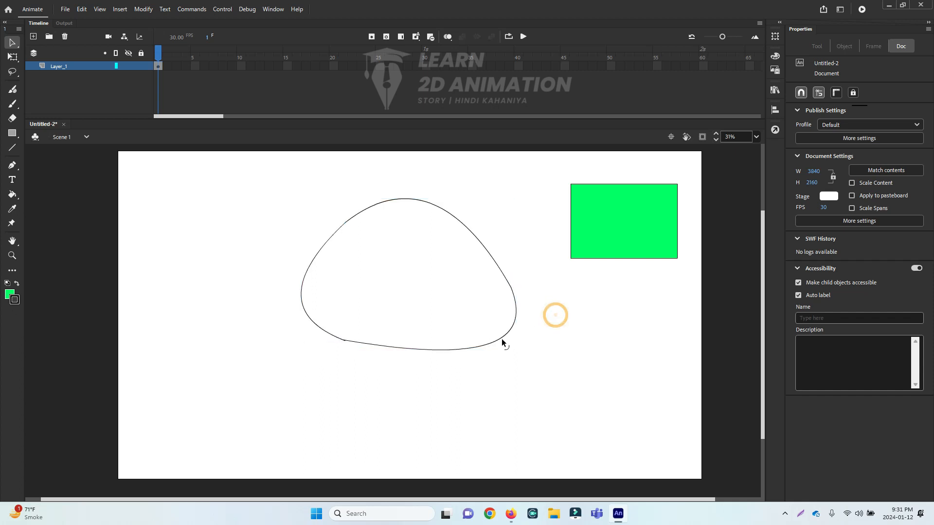
Select the outline's lower segment, then all its segments together, to examine their individual object bounds
{"action": "left_click", "coordinate": [502, 340]}
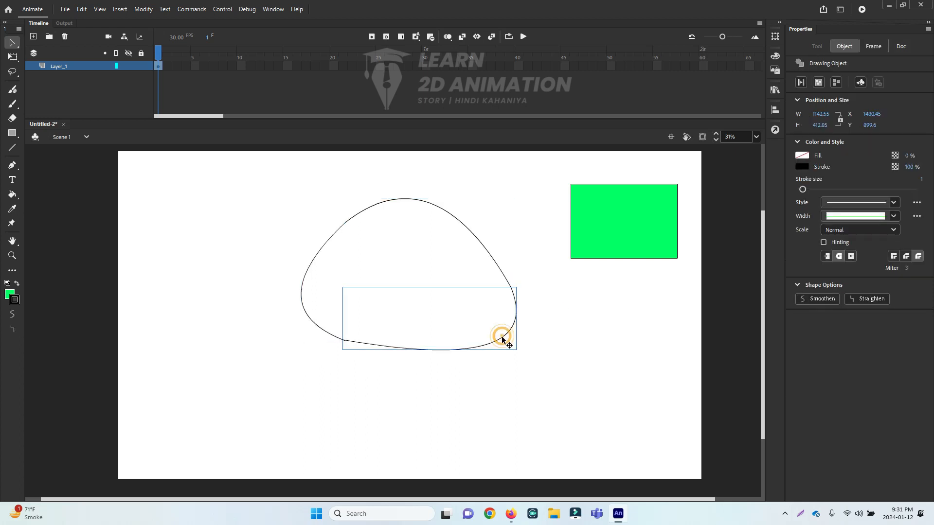
{"action": "left_click", "coordinate": [273, 191]}
{"action": "left_click_drag", "start_coordinate": [261, 189], "coordinate": [543, 410]}
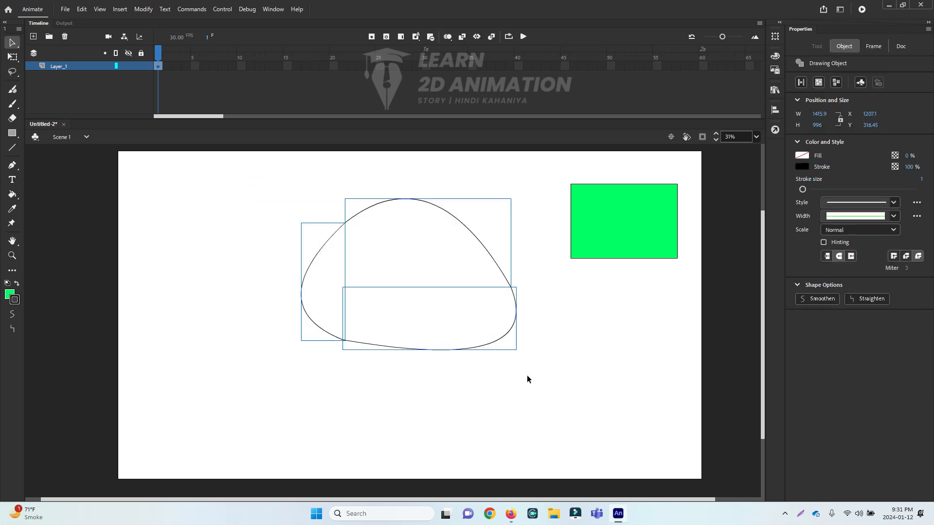
{"action": "left_click", "coordinate": [246, 262]}
{"action": "left_click_drag", "start_coordinate": [267, 183], "coordinate": [542, 392]}
{"action": "left_click", "coordinate": [542, 391]}
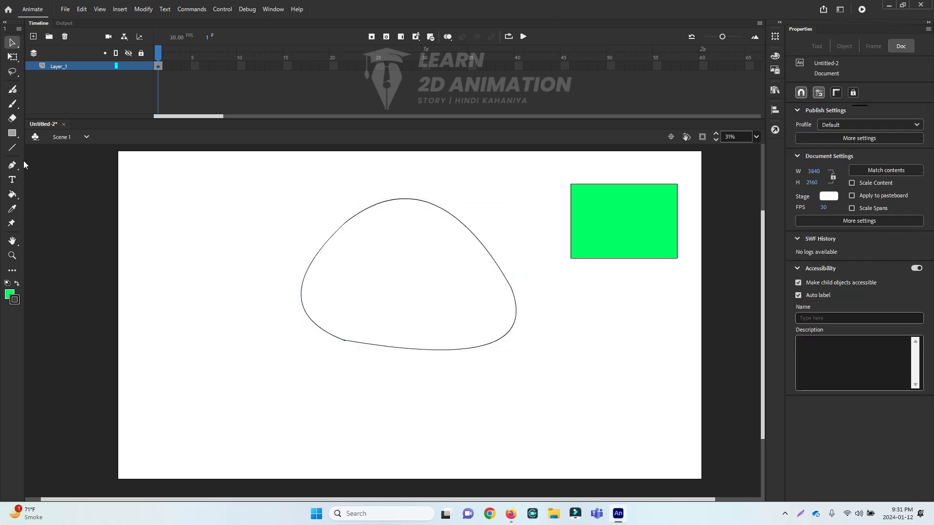
Activate the Line tool and turn Object Drawing mode off
{"action": "left_click", "coordinate": [16, 147]}
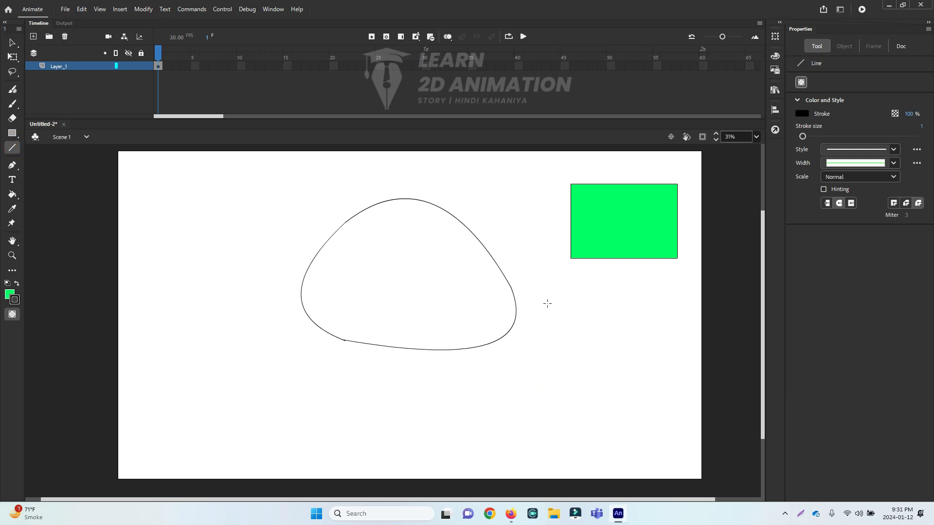
{"action": "left_click", "coordinate": [13, 314]}
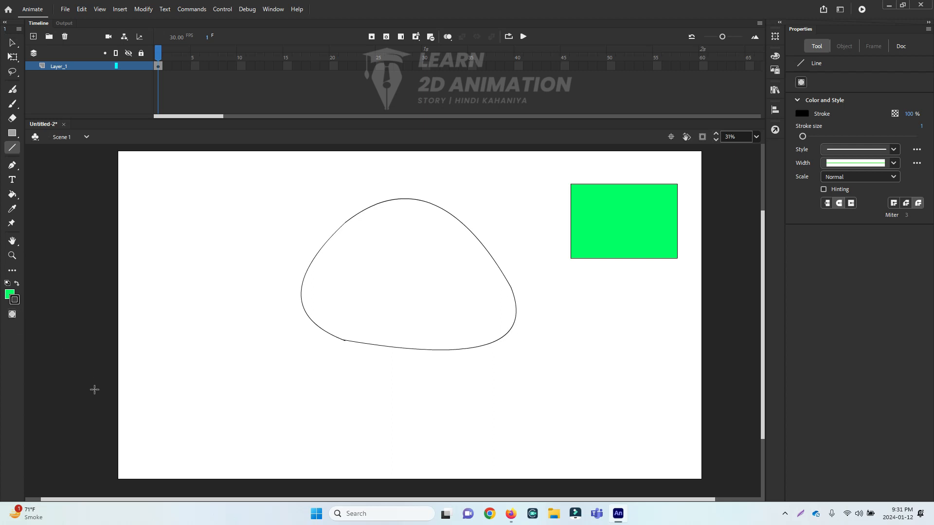
{"action": "left_click", "coordinate": [13, 314]}
{"action": "left_click", "coordinate": [16, 315]}
Draw three connected lines left of the large outline and bend them into a closed shape about 438 by 789 px
{"action": "left_click_drag", "start_coordinate": [208, 237], "coordinate": [192, 327]}
{"action": "left_click_drag", "start_coordinate": [201, 278], "coordinate": [173, 279]}
{"action": "left_click_drag", "start_coordinate": [210, 239], "coordinate": [236, 306]}
{"action": "left_click_drag", "start_coordinate": [221, 271], "coordinate": [234, 245]}
{"action": "mouse_move", "coordinate": [235, 303]}
{"action": "left_mouse_down"}
{"action": "mouse_move", "coordinate": [178, 340]}
{"action": "mouse_move", "coordinate": [191, 328]}
{"action": "mouse_move", "coordinate": [223, 357]}
{"action": "left_mouse_up"}
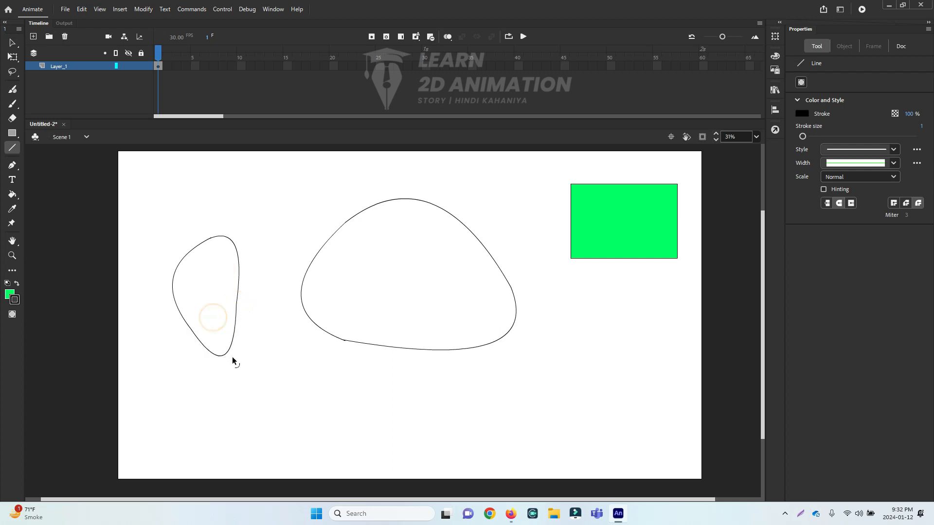
Sample the rectangle's green and fill the small closed shape with it
{"action": "key", "text": "i"}
{"action": "left_click", "coordinate": [606, 220]}
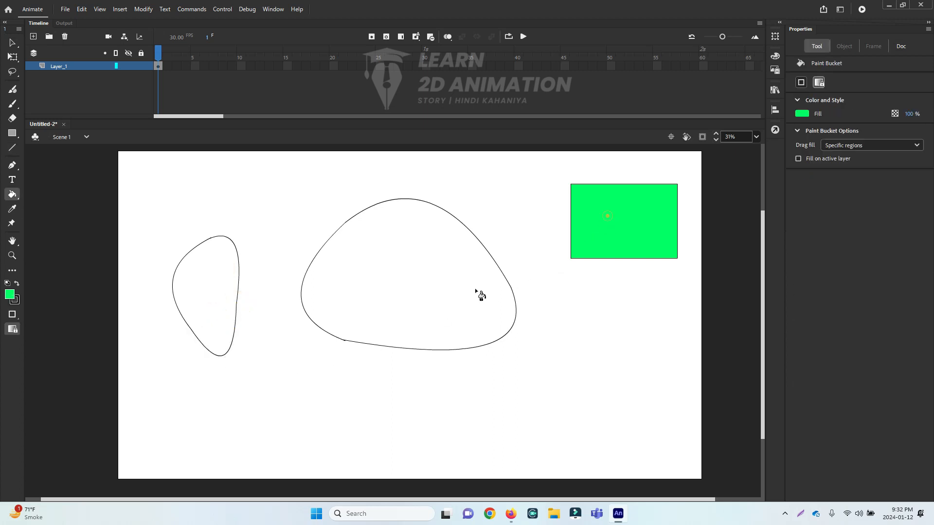
{"action": "left_click", "coordinate": [212, 286]}
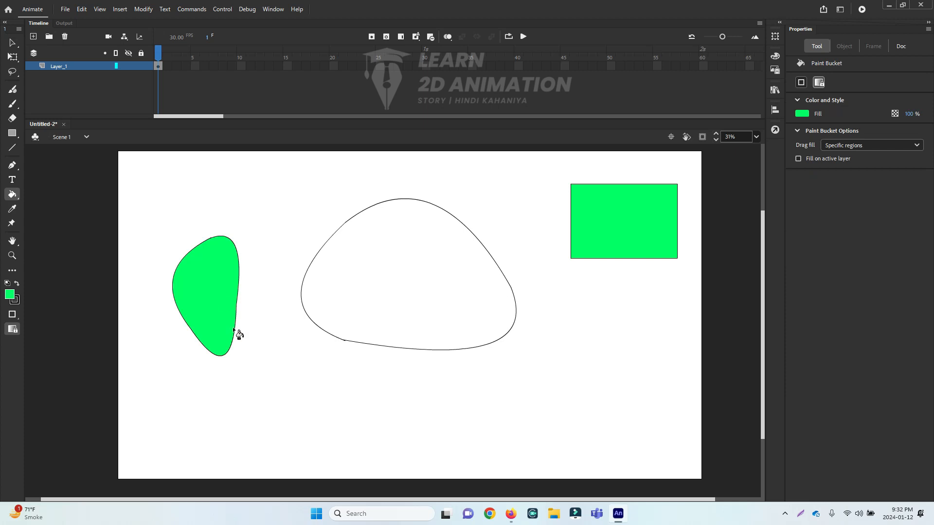
Select the small green shape's whole outline, then the outline with its fill, and delete the shape
{"action": "key", "text": "v"}
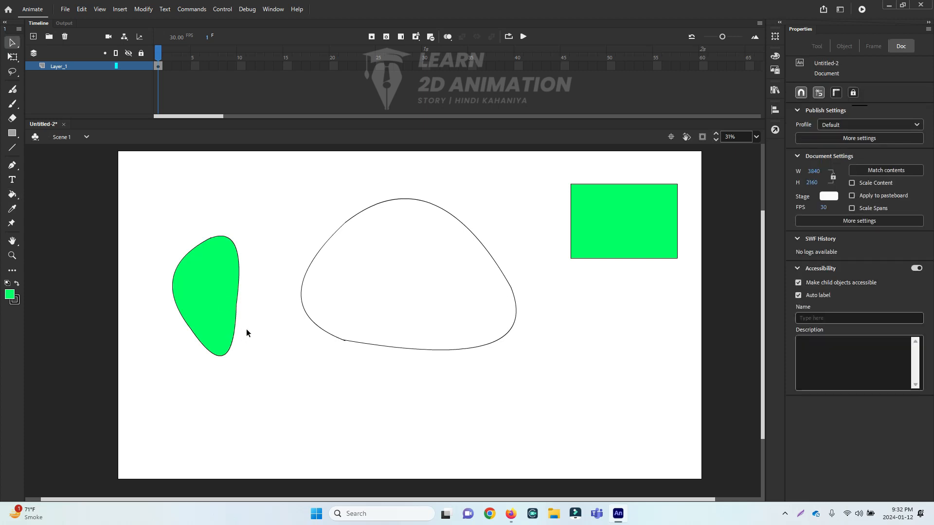
{"action": "left_click", "coordinate": [236, 305]}
{"action": "double_click", "coordinate": [237, 305]}
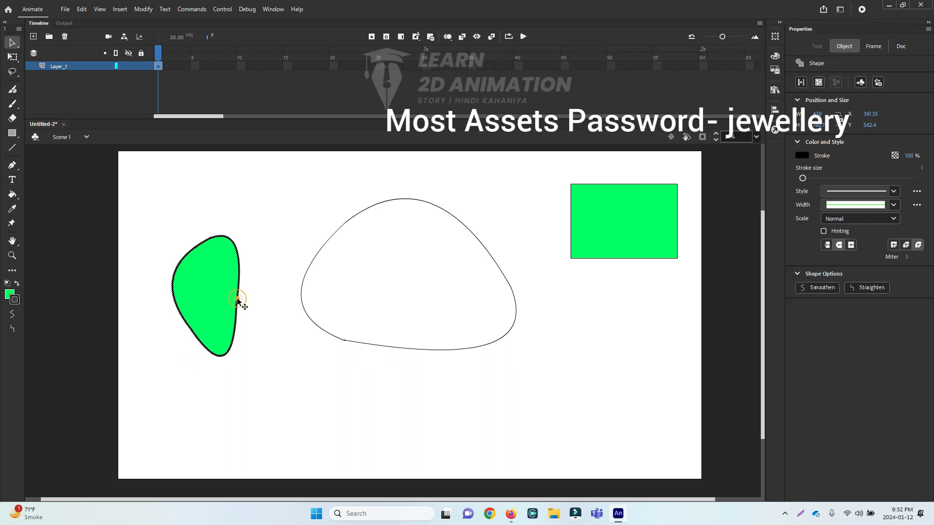
{"action": "left_click", "coordinate": [253, 373]}
{"action": "left_click_drag", "start_coordinate": [265, 396], "coordinate": [148, 194]}
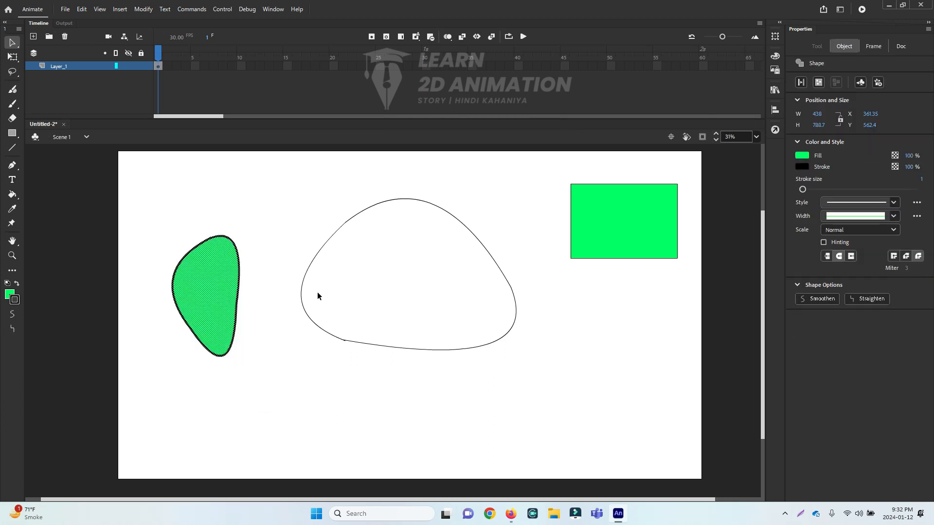
{"action": "key", "text": "Delete"}
Examine the large outline's separate object bounds by selecting its segments, and activate the Line tool
{"action": "left_click", "coordinate": [421, 202]}
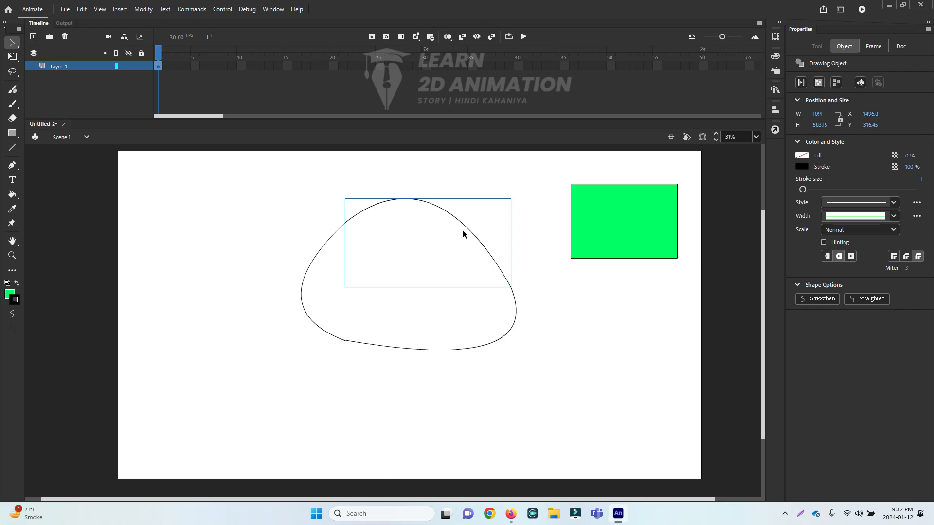
{"action": "mouse_move", "coordinate": [528, 190]}
{"action": "left_mouse_down"}
{"action": "mouse_move", "coordinate": [469, 334]}
{"action": "mouse_move", "coordinate": [240, 463]}
{"action": "left_mouse_up"}
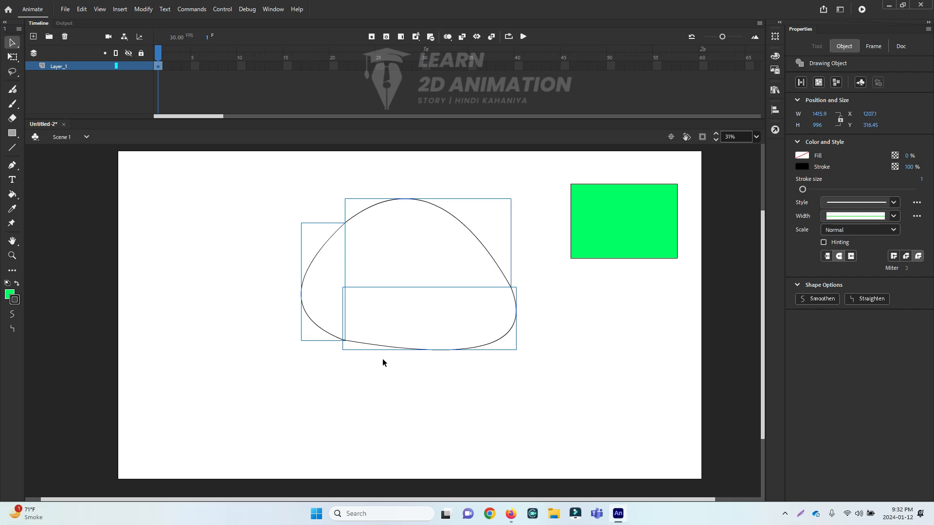
{"action": "left_click", "coordinate": [12, 147]}
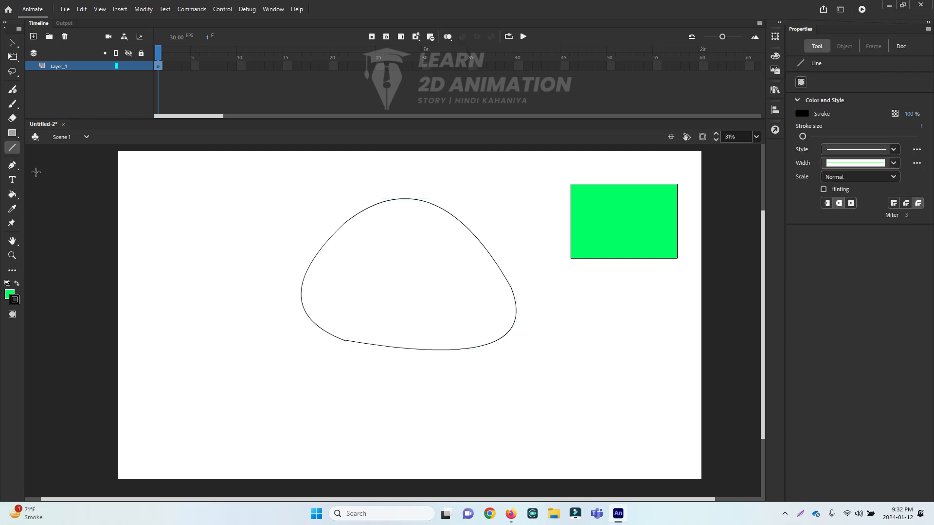